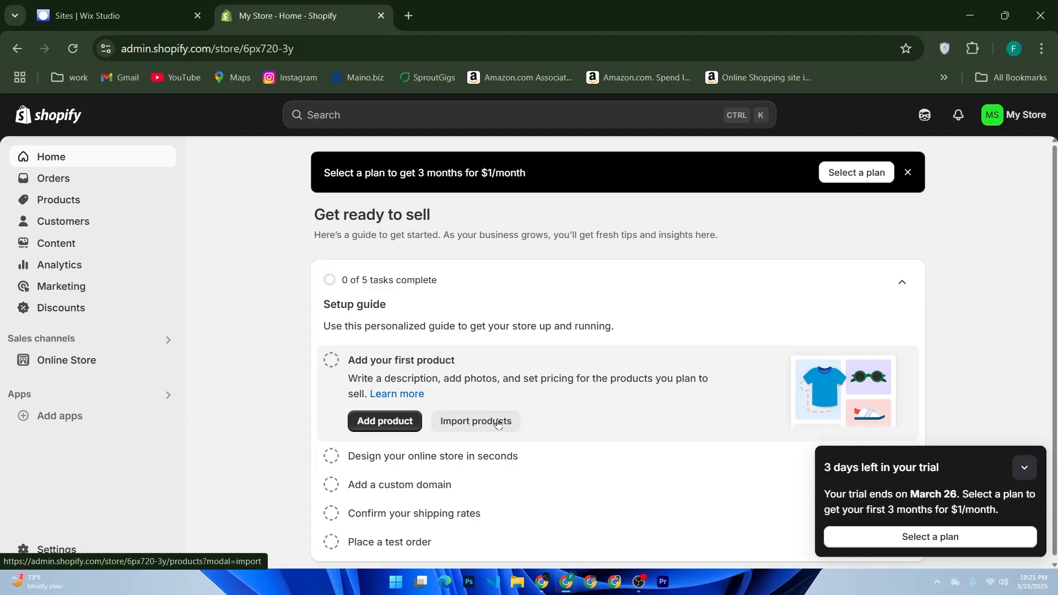
Open the Themes page of the online store and bring the current Dawn theme into view.
click(98, 367)
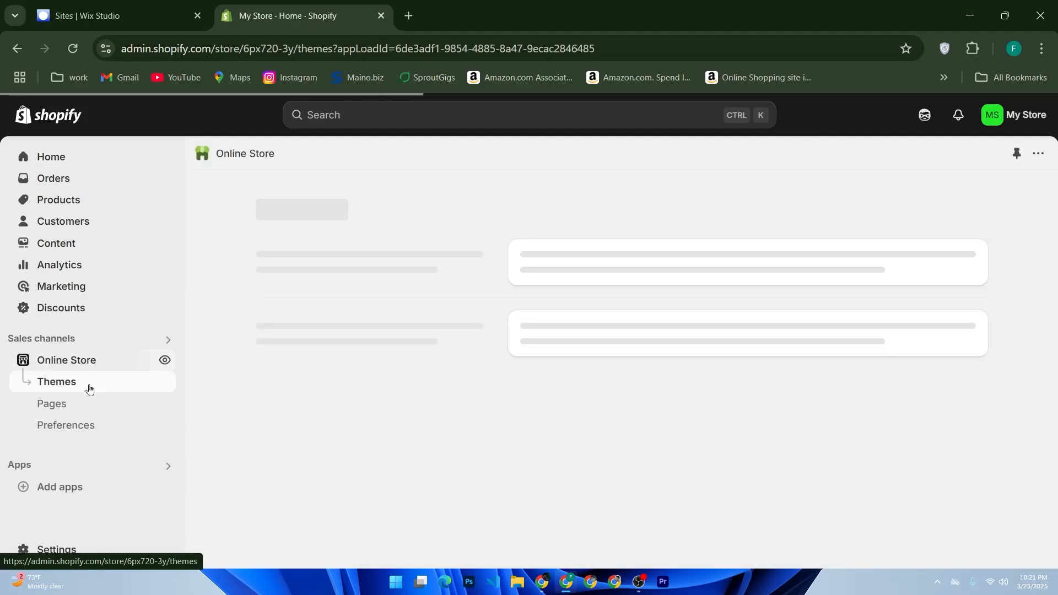
click(90, 388)
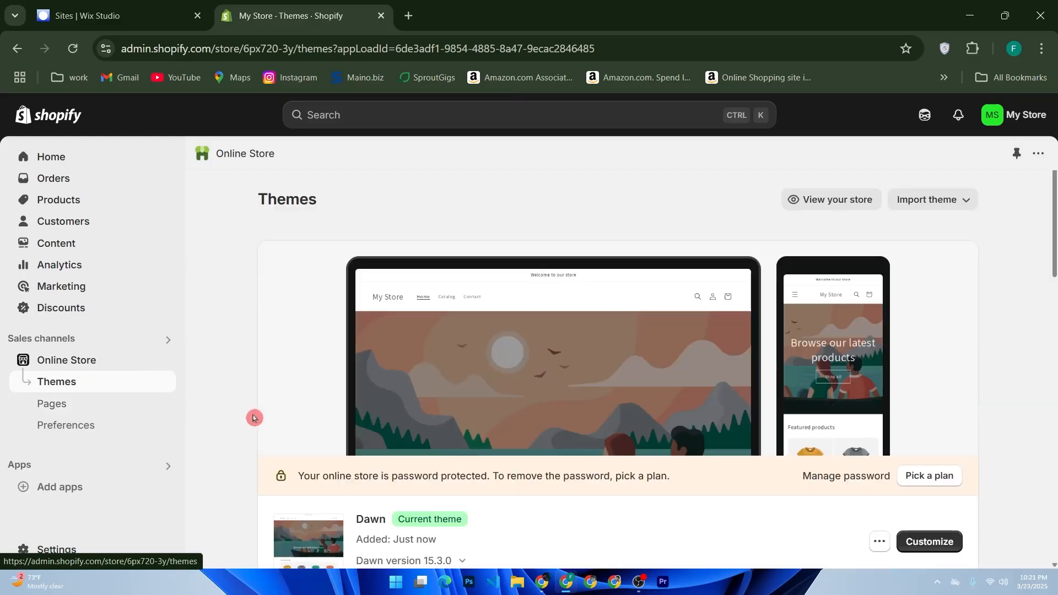
scroll(347, 420, down, 4)
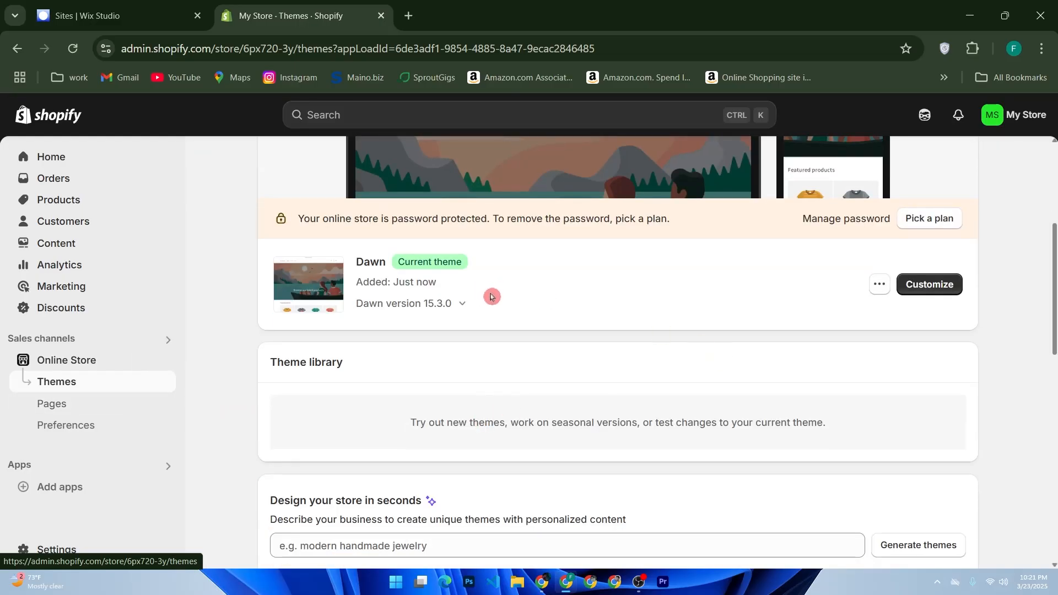
Check the Dawn theme's version information, open its release notes, and return to the Themes page.
click(453, 308)
click(507, 295)
click(509, 285)
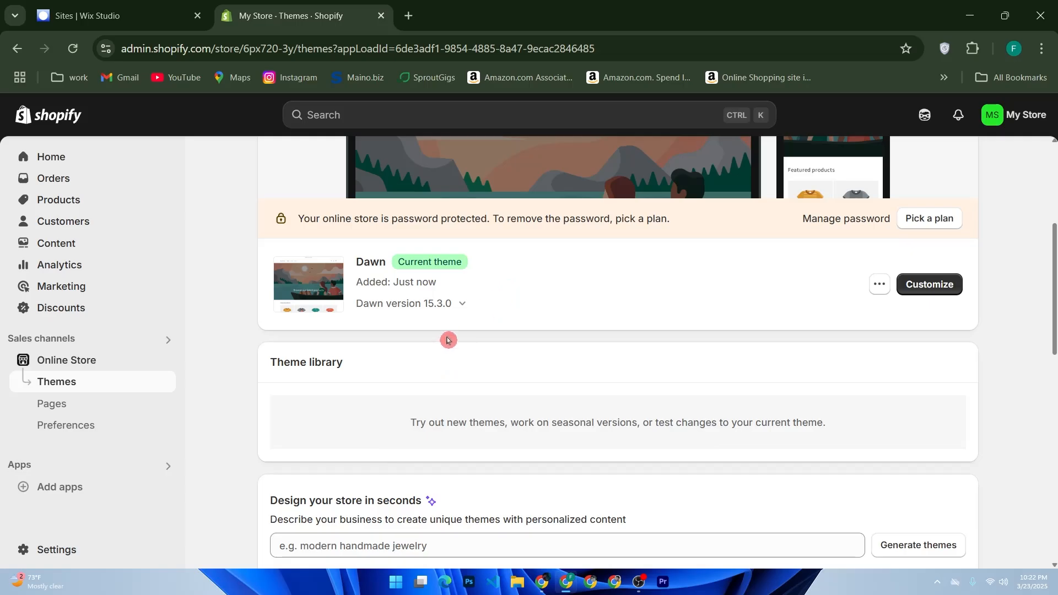
click(427, 308)
click(438, 405)
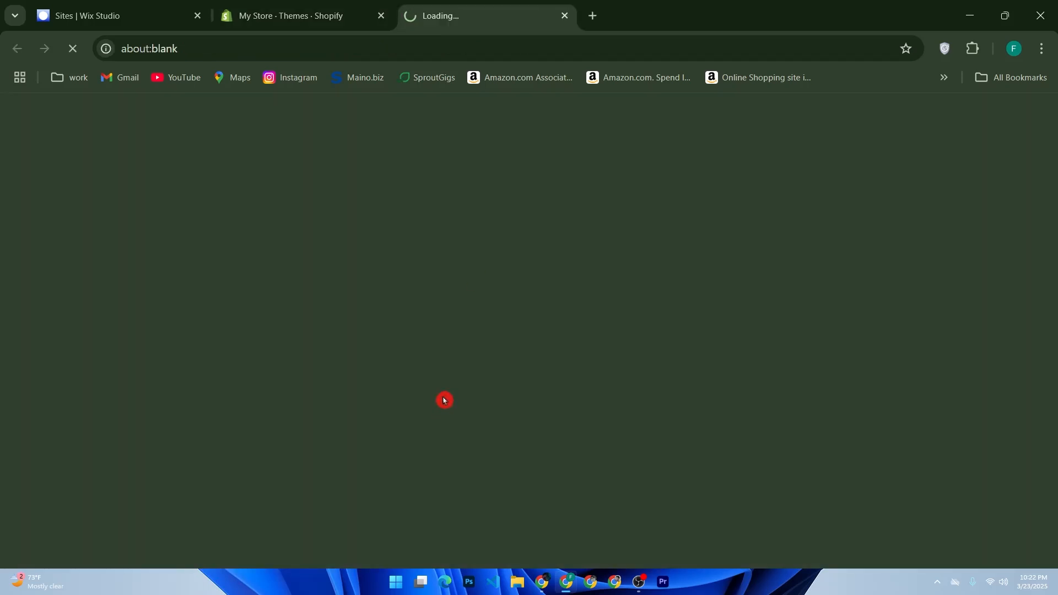
click(342, 15)
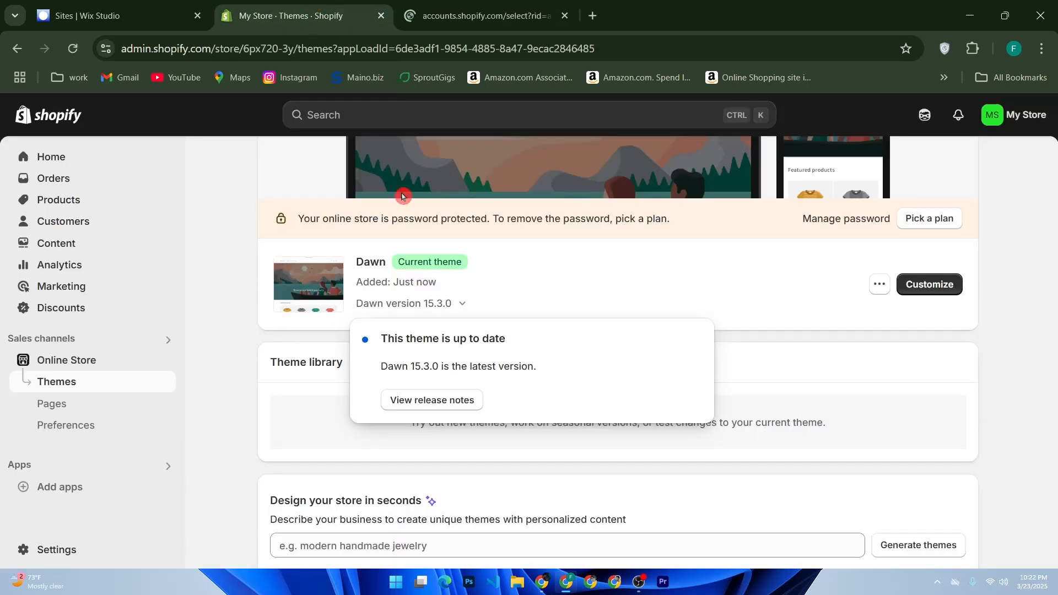
Open the current Dawn theme for customization and look over its available theme actions.
click(926, 292)
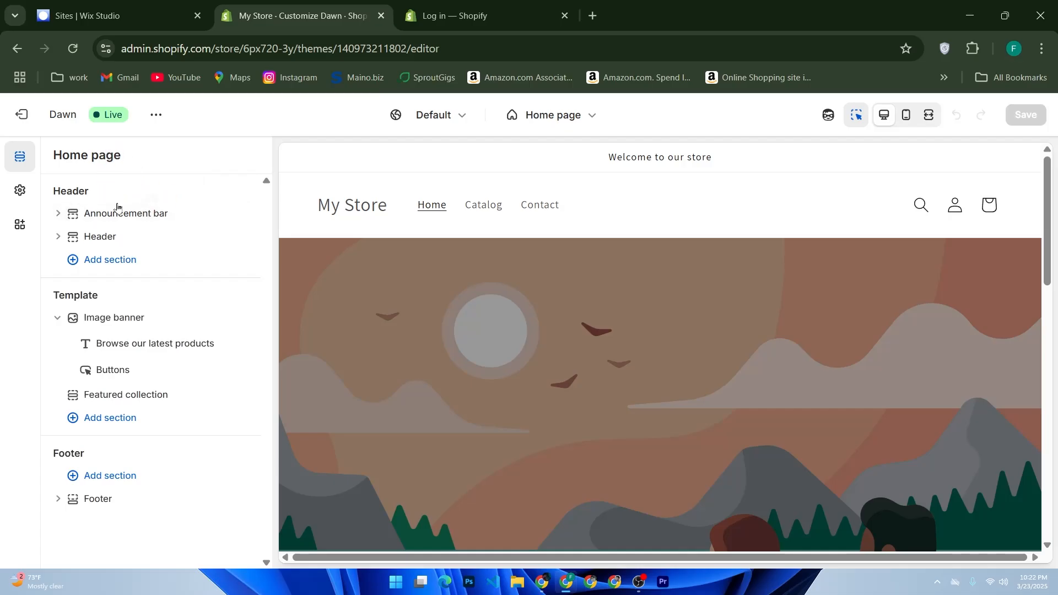
click(155, 120)
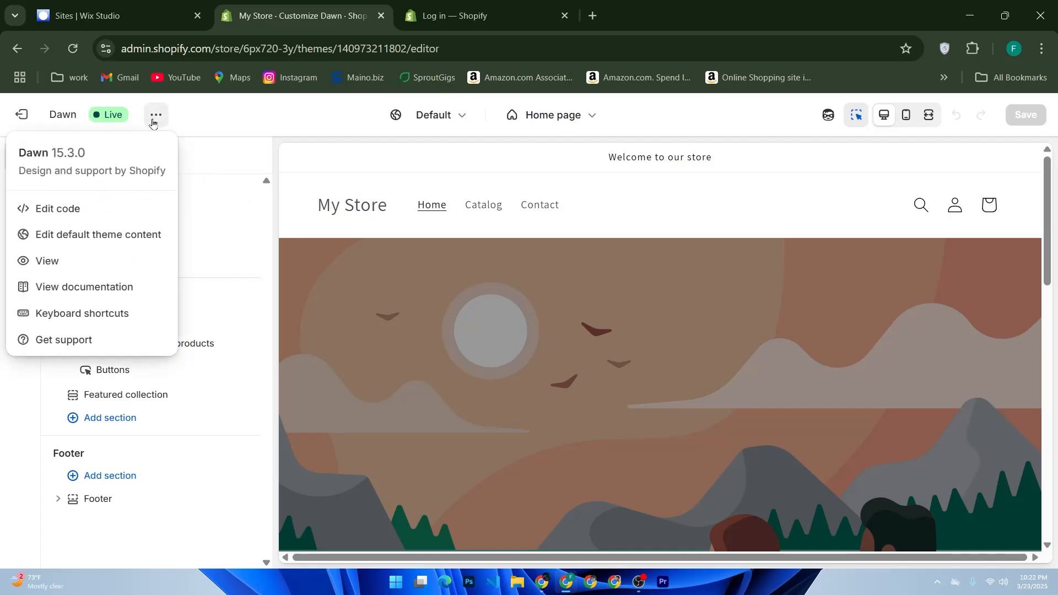
click(153, 122)
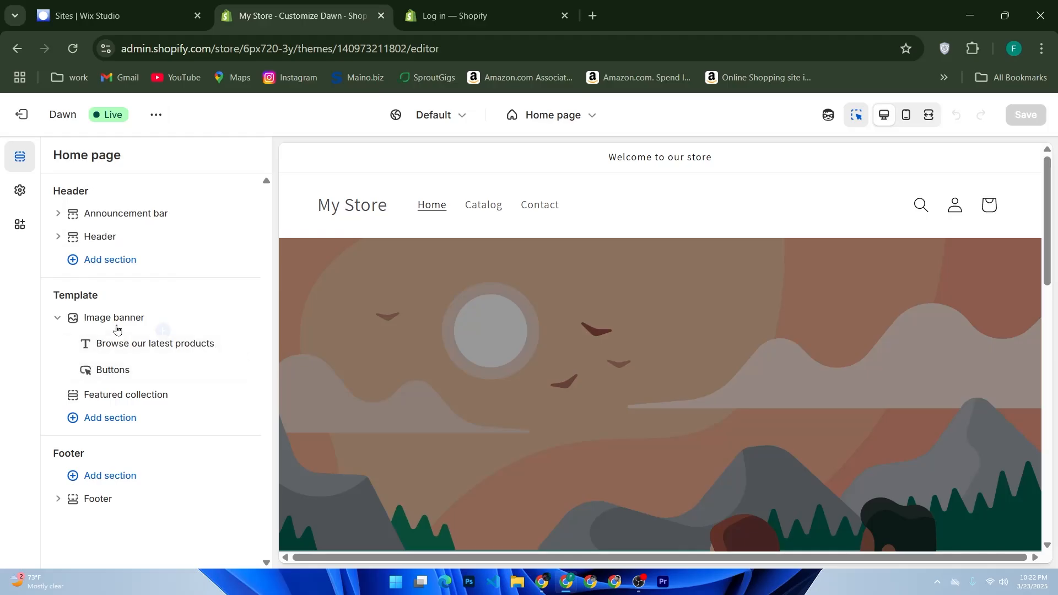
click(142, 457)
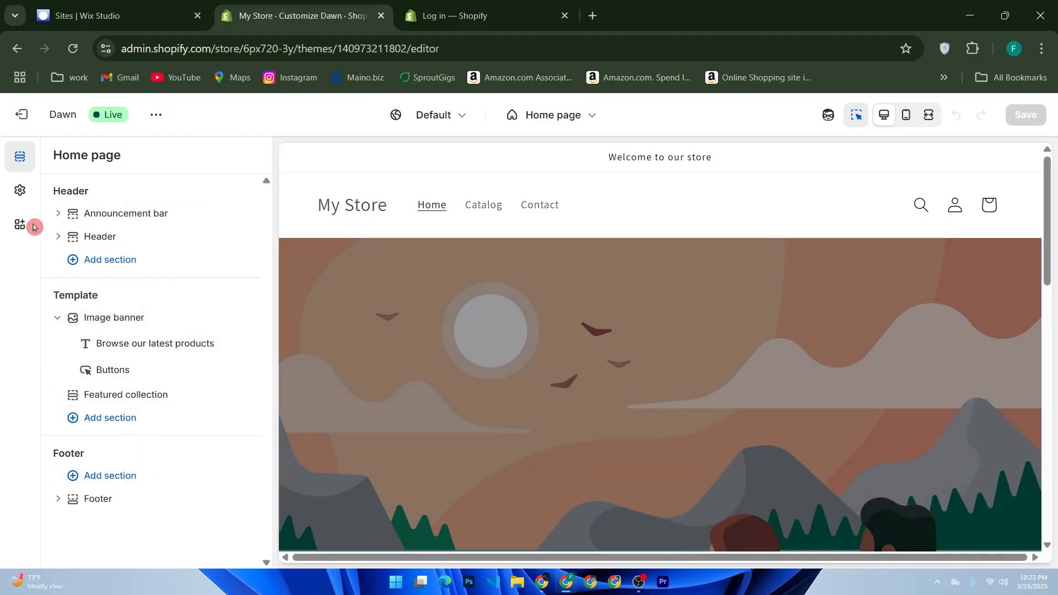
Open the theme settings and expand the Cart section to show its type and cart drawer options.
click(22, 191)
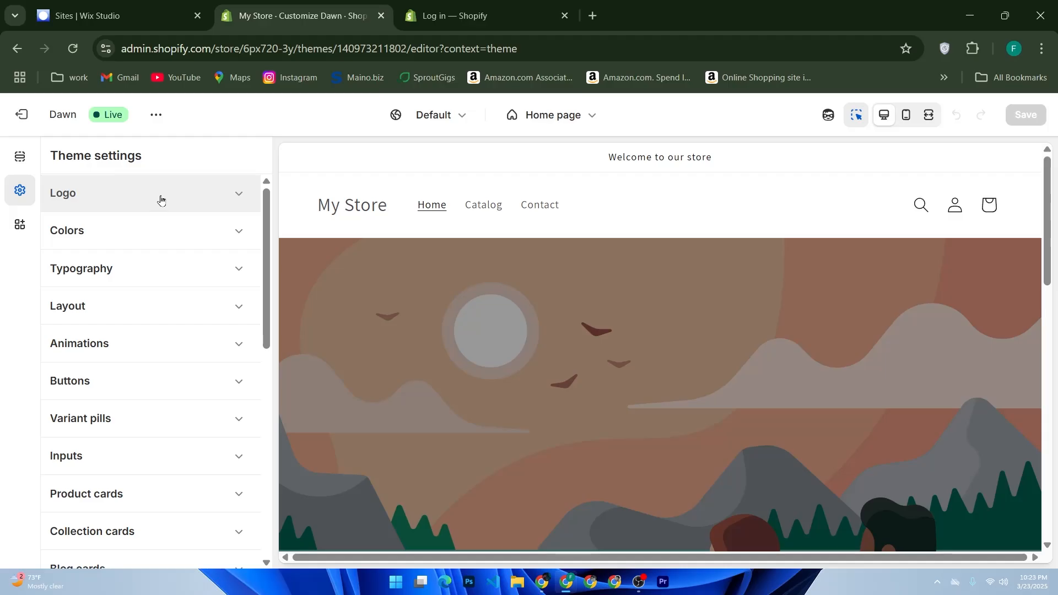
scroll(160, 231, down, 9)
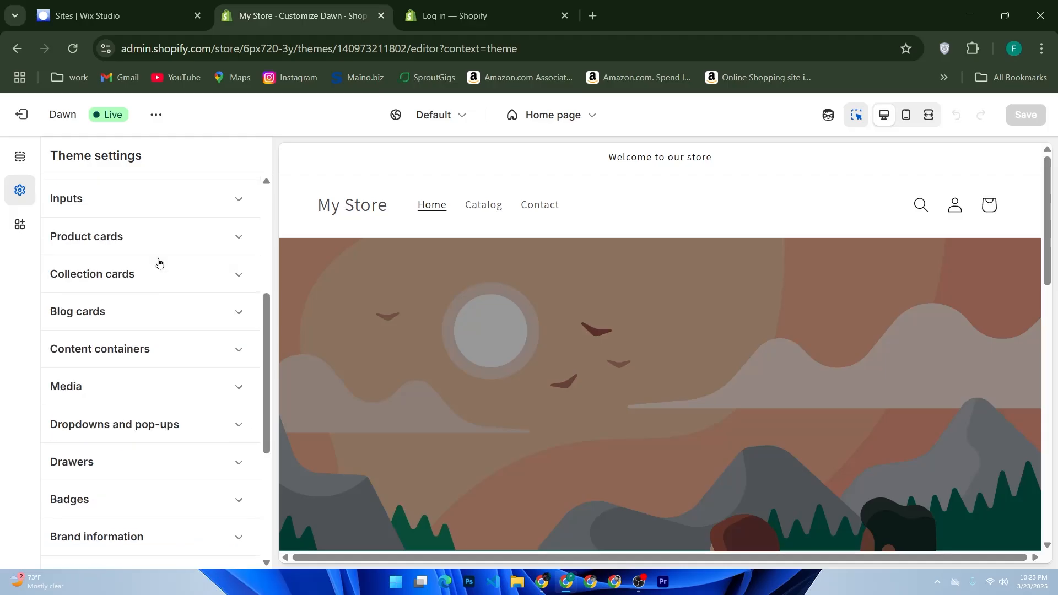
click(127, 407)
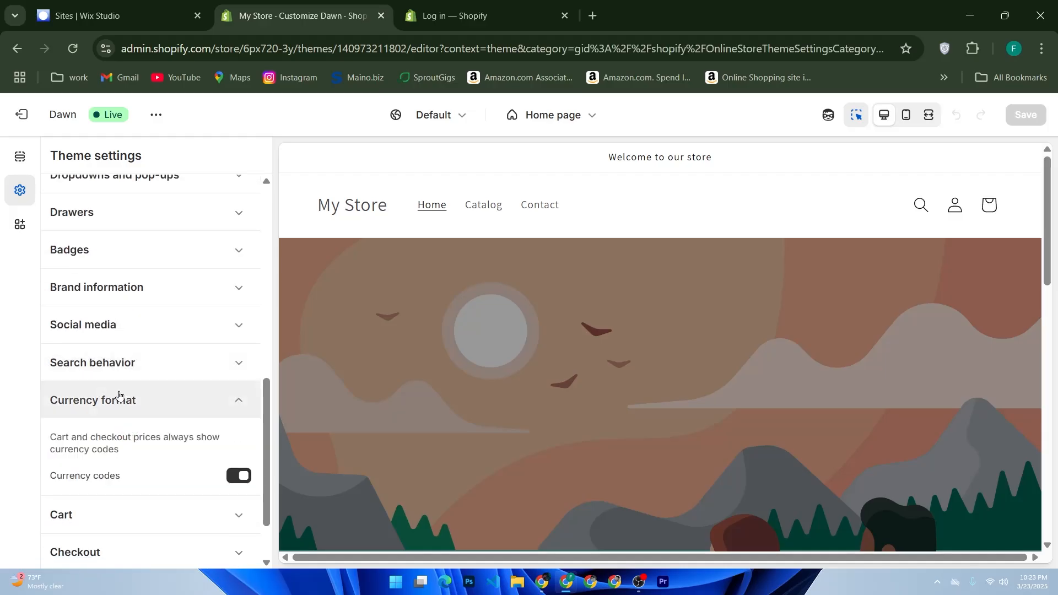
scroll(118, 413, down, 1)
click(123, 434)
scroll(138, 427, down, 1)
scroll(157, 419, down, 1)
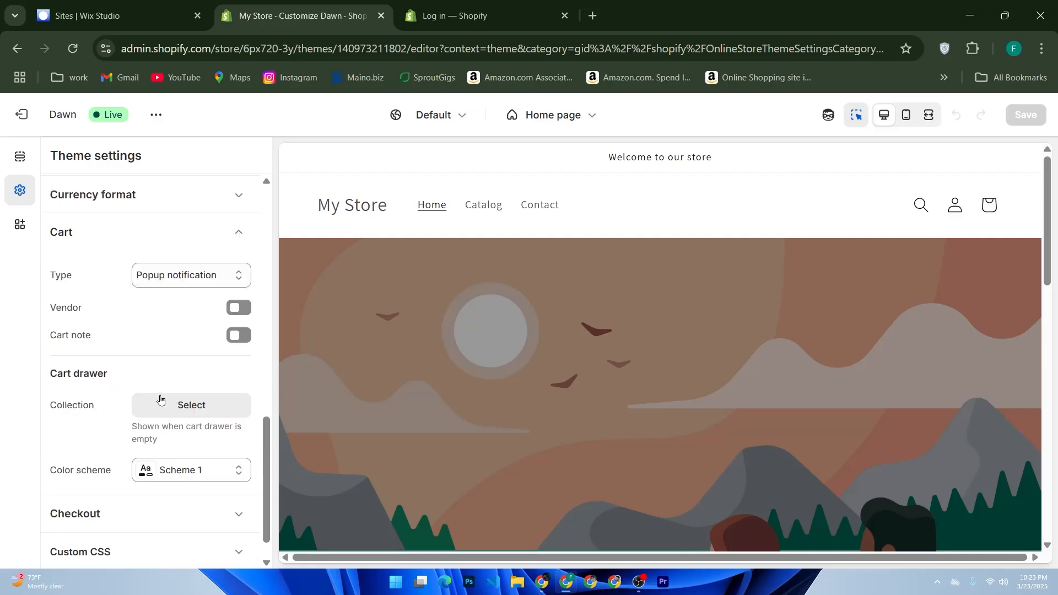
scroll(160, 400, down, 1)
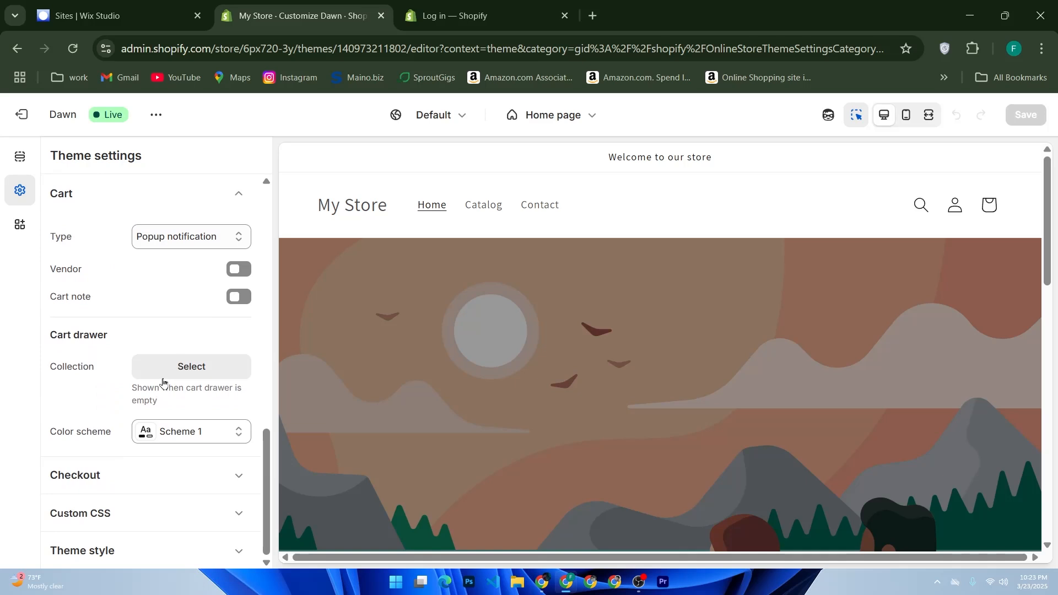
click(148, 384)
Set the cart type to Page in the theme's cart settings.
click(200, 238)
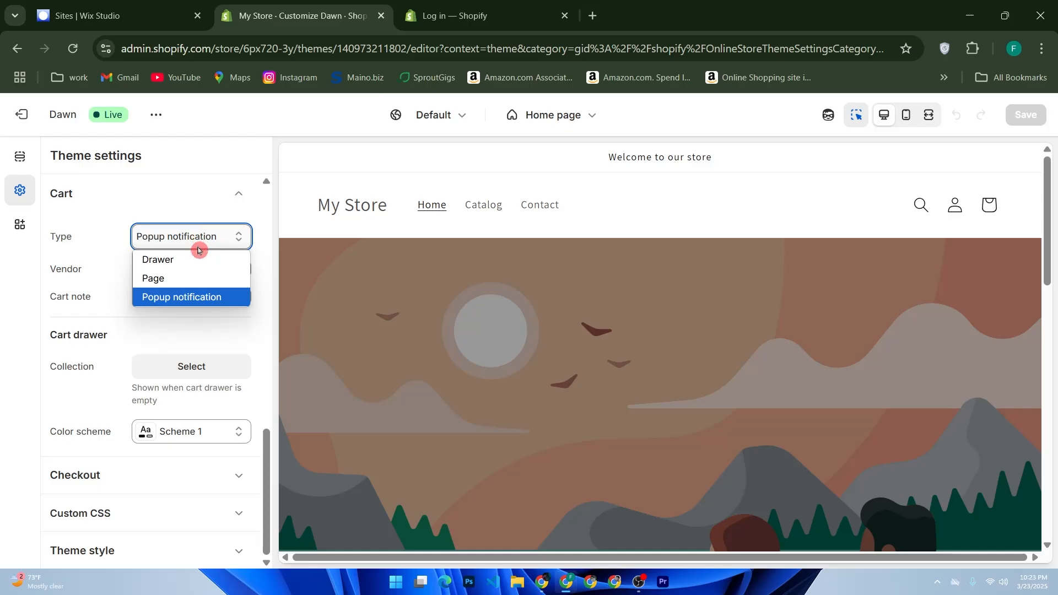
click(185, 303)
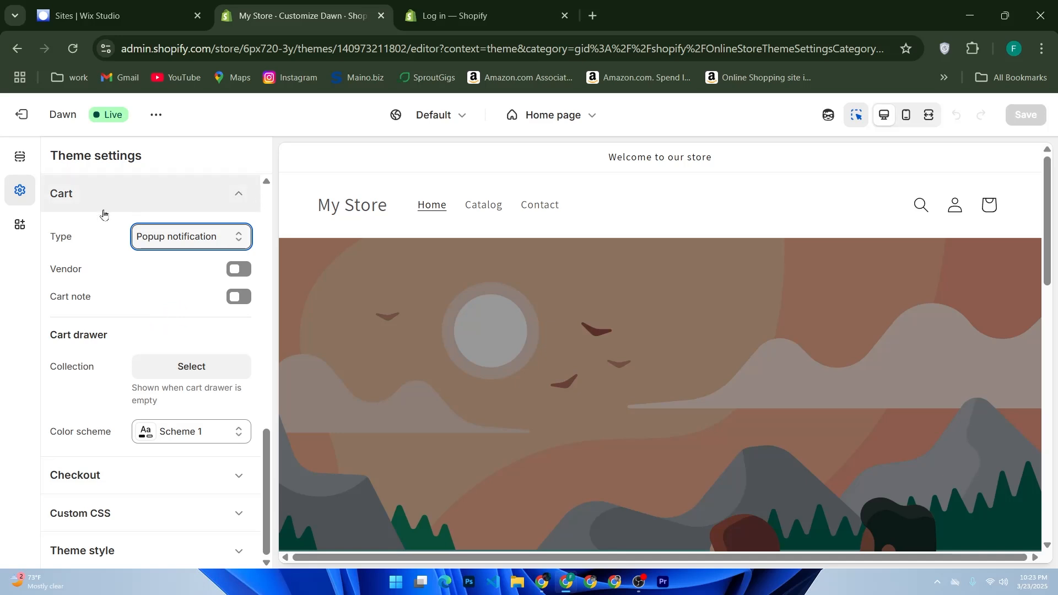
click(160, 243)
click(195, 278)
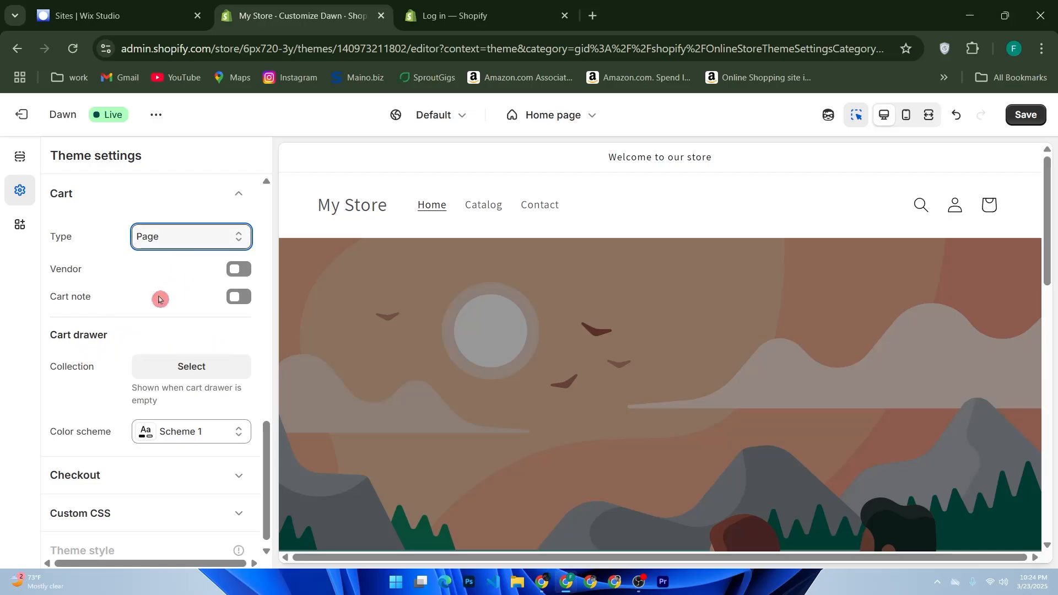
click(165, 358)
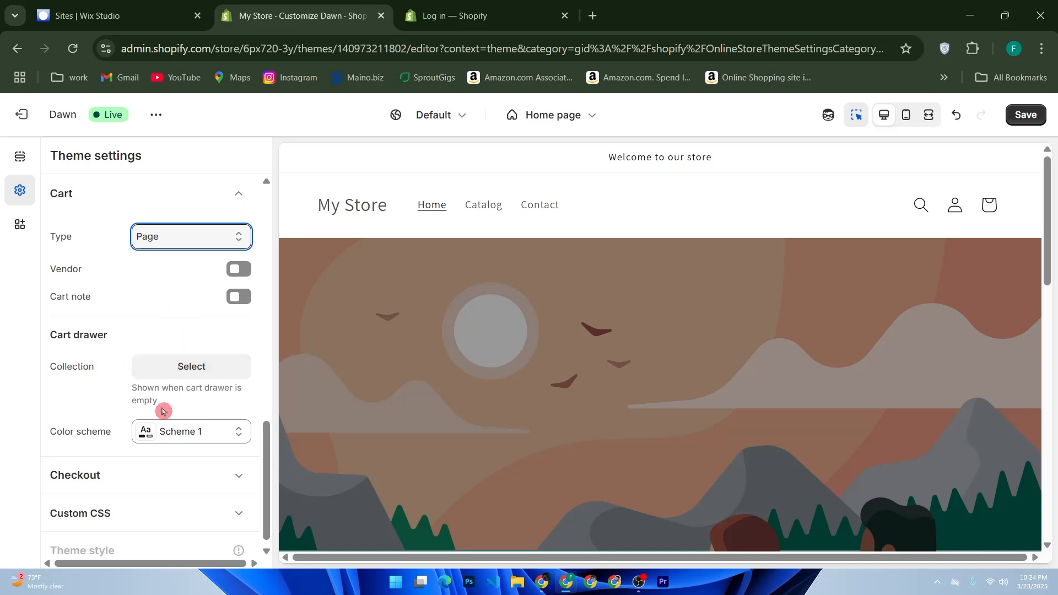
scroll(142, 402, down, 1)
click(50, 338)
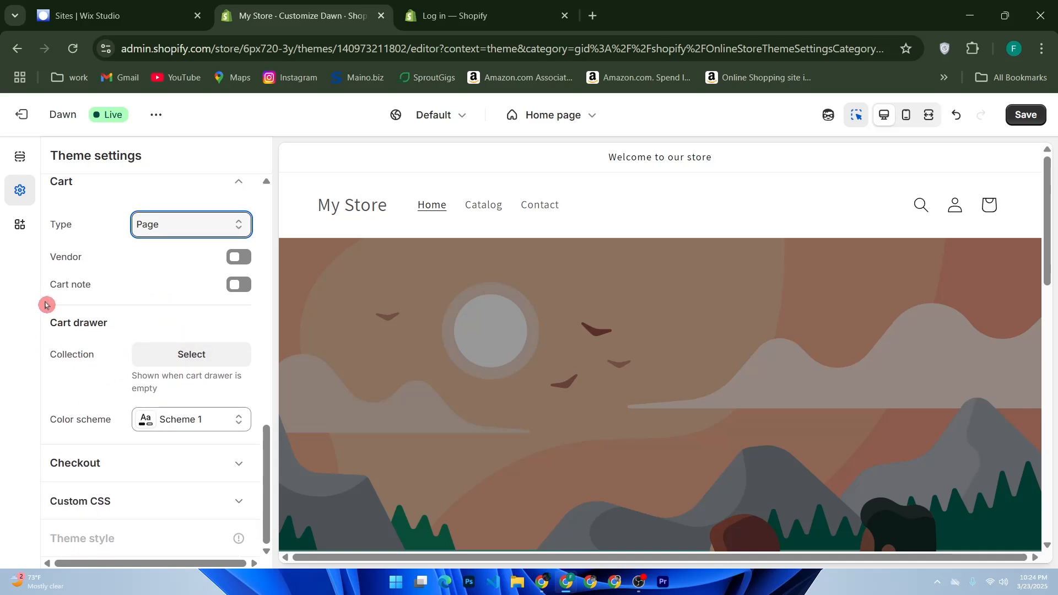
Search the sections for "image" and add an Image banner section before the home page's existing banner.
right_click(363, 332)
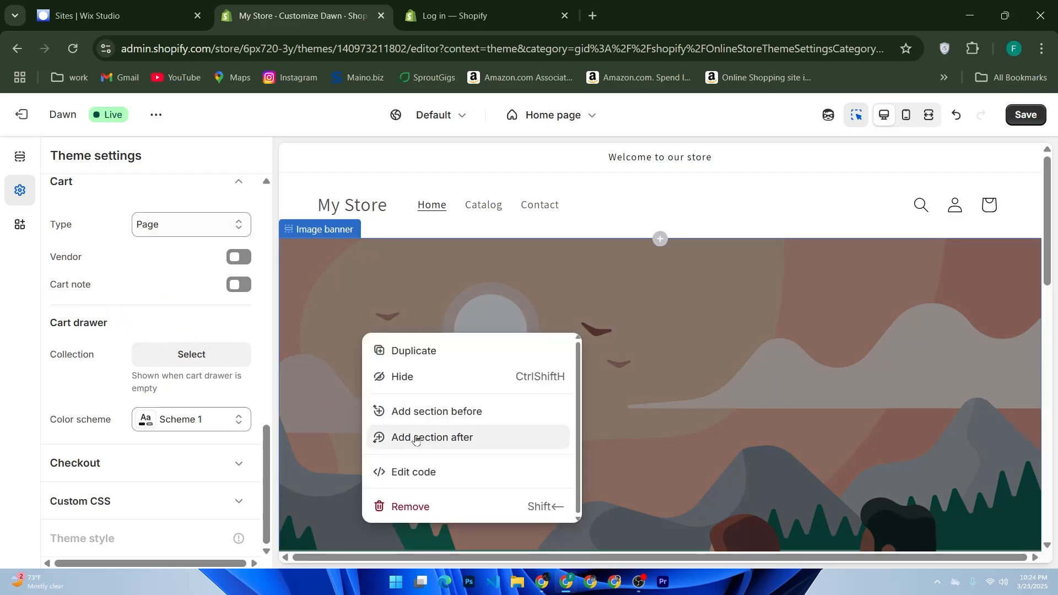
click(418, 412)
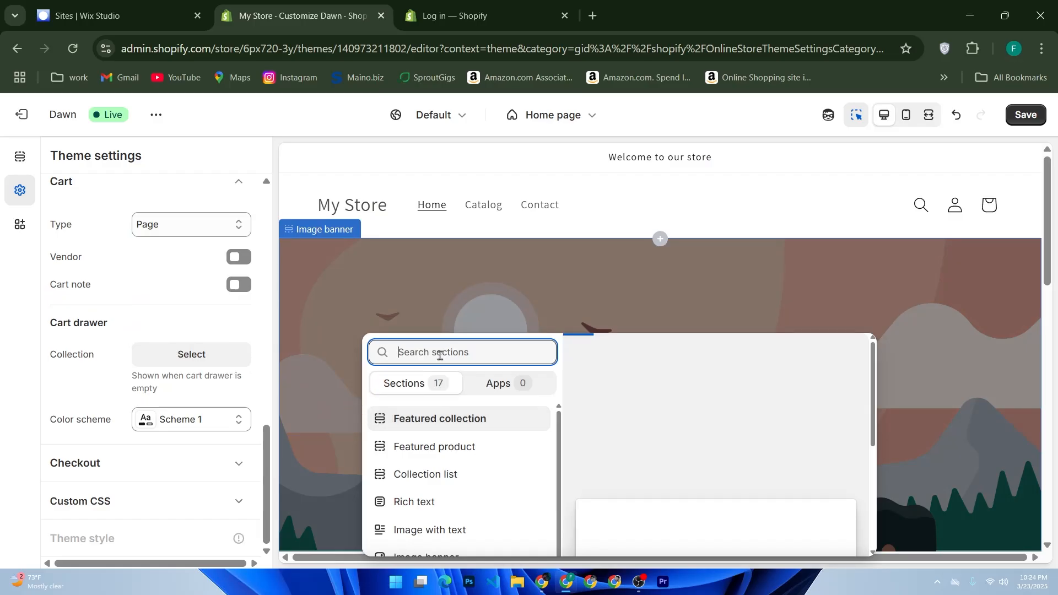
text(image)
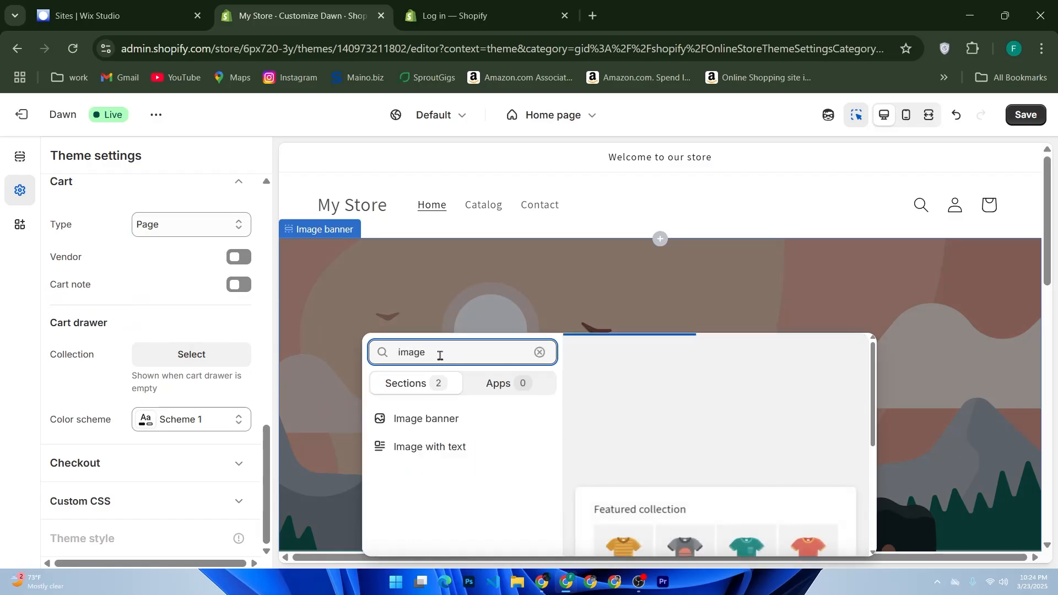
click(436, 428)
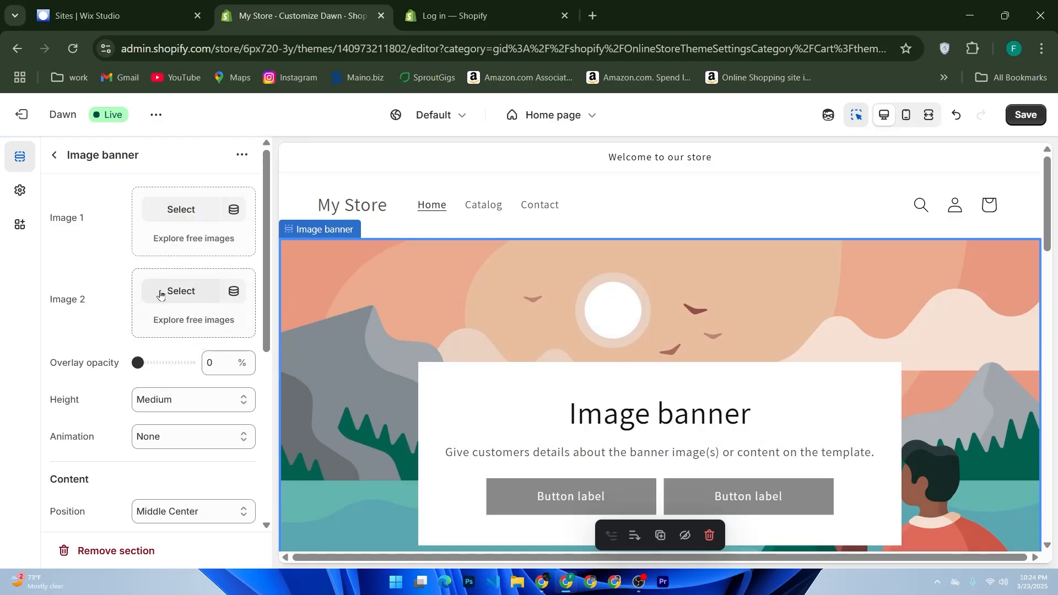
Change the new image banner's heading text to "cart".
scroll(573, 371, down, 3)
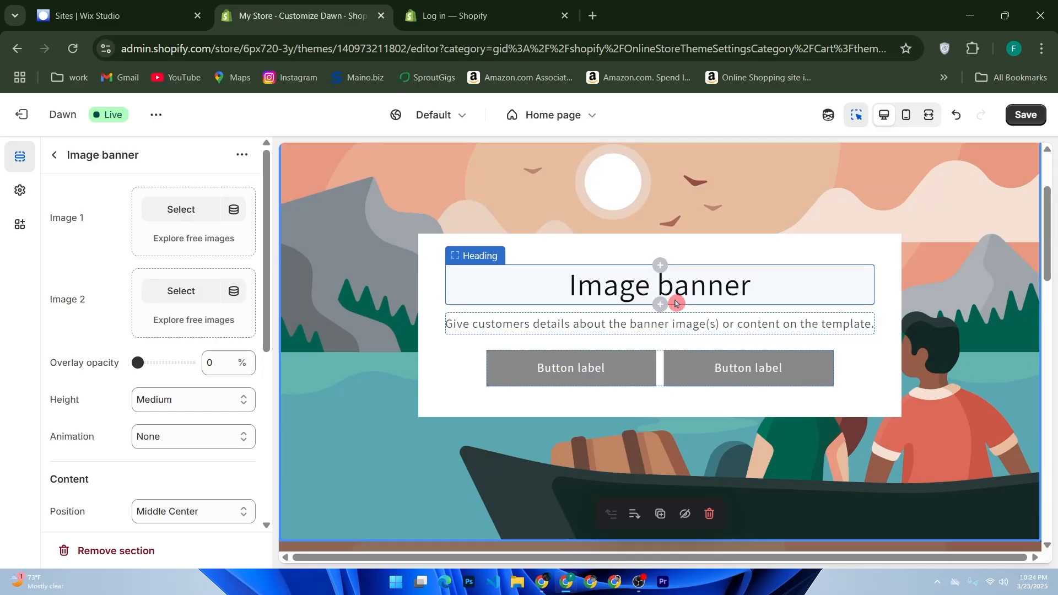
click(777, 294)
click(751, 294)
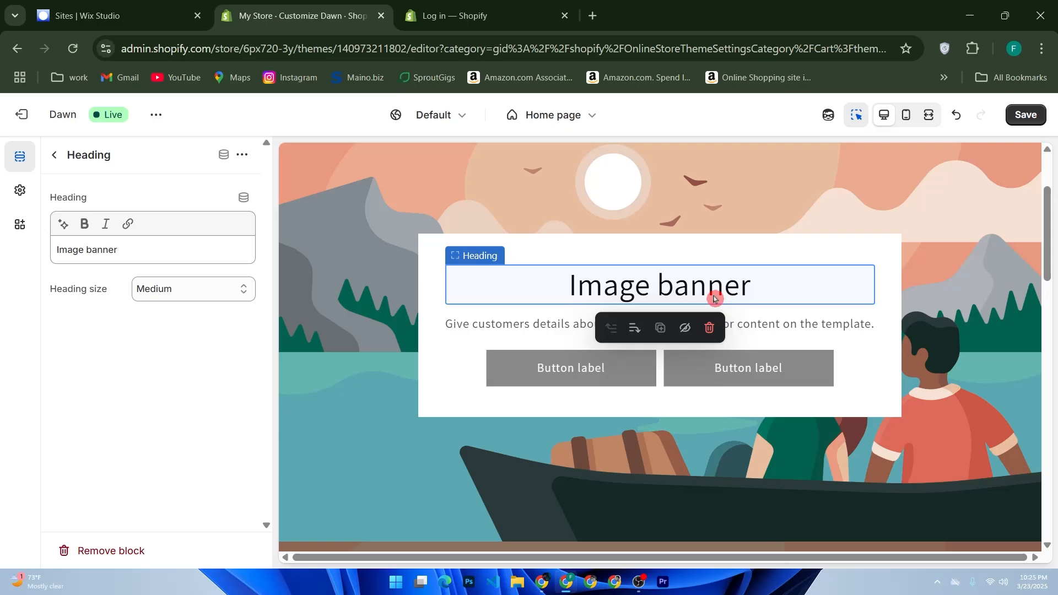
drag(133, 253, 28, 253)
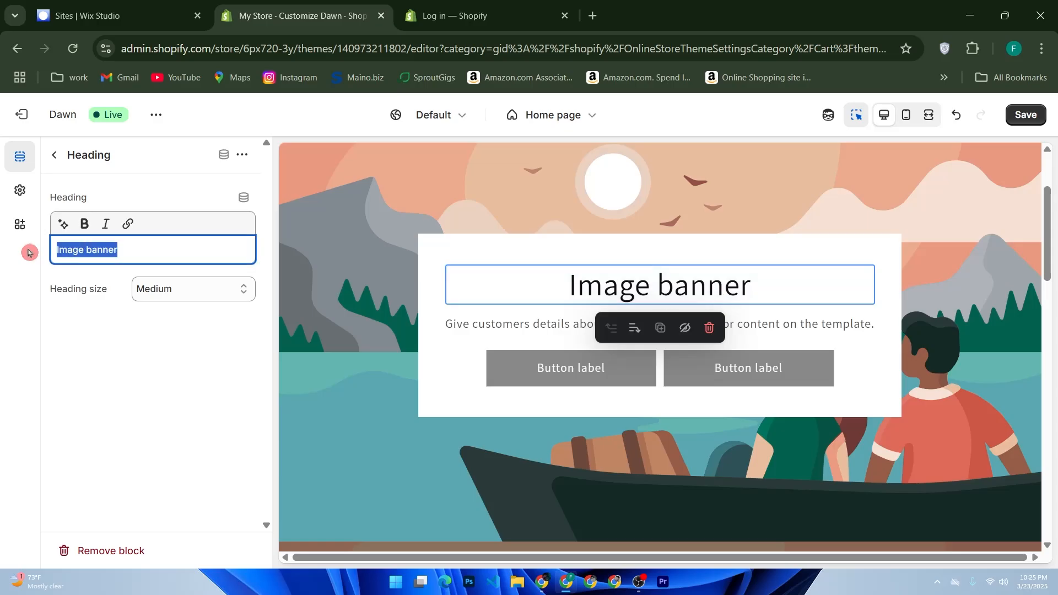
text(cart)
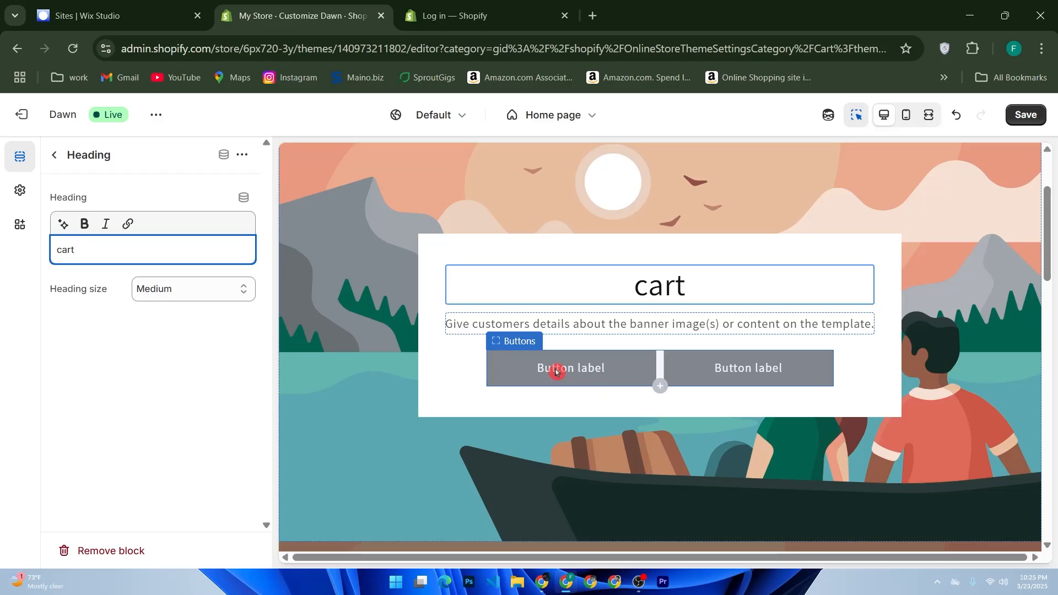
right_click(299, 393)
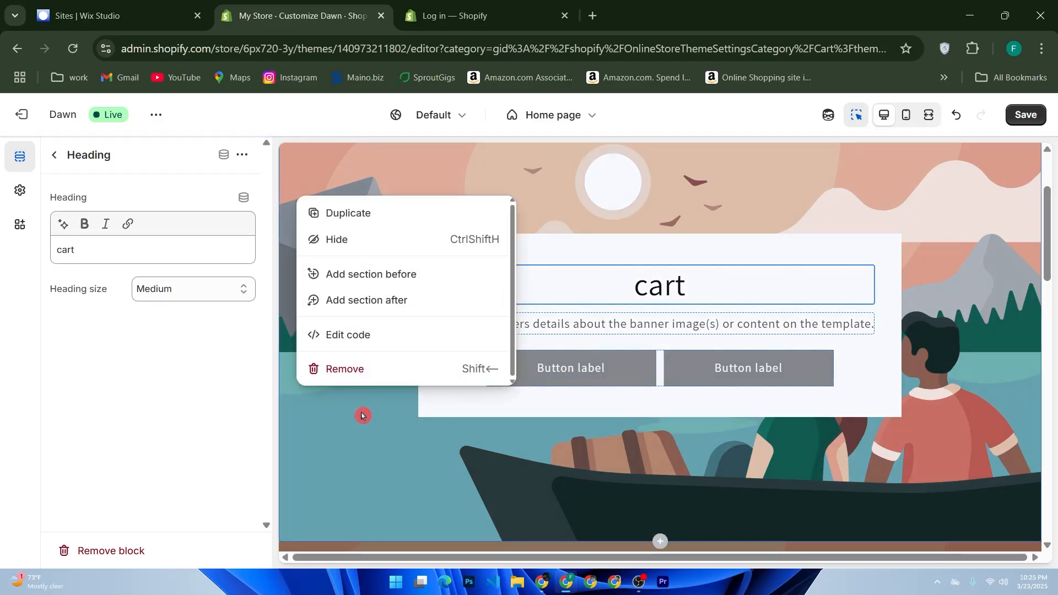
key(Escape)
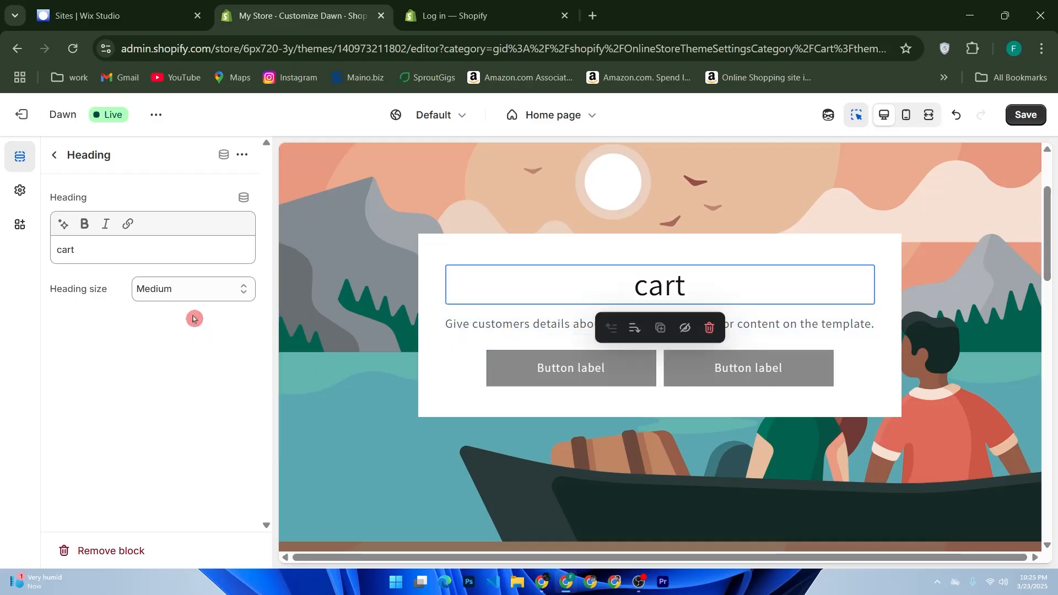
Leave the theme editor, discarding all unsaved changes, and return to the Dawn theme's editor.
click(22, 126)
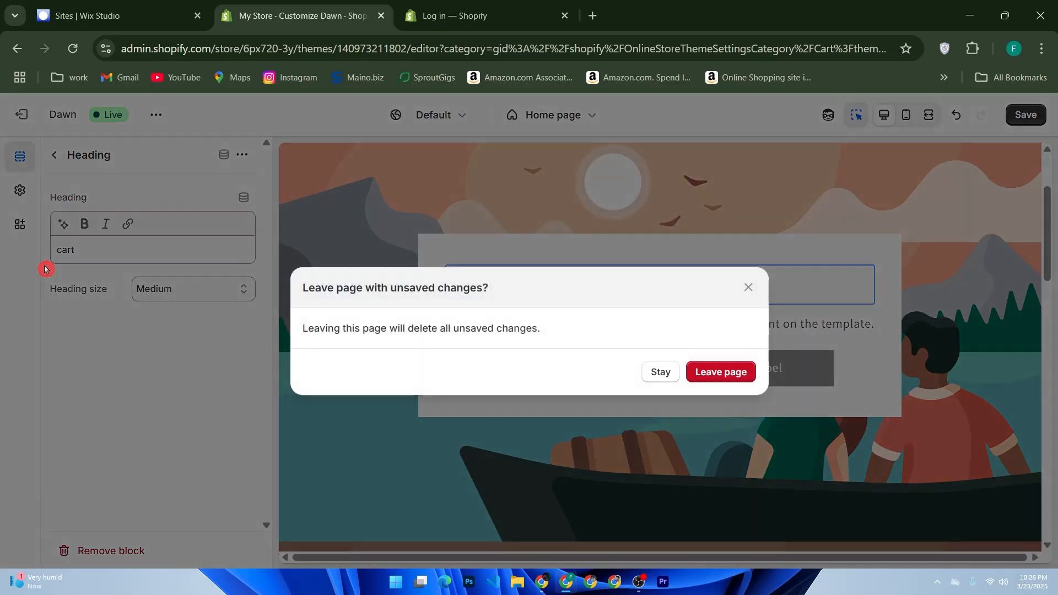
click(706, 371)
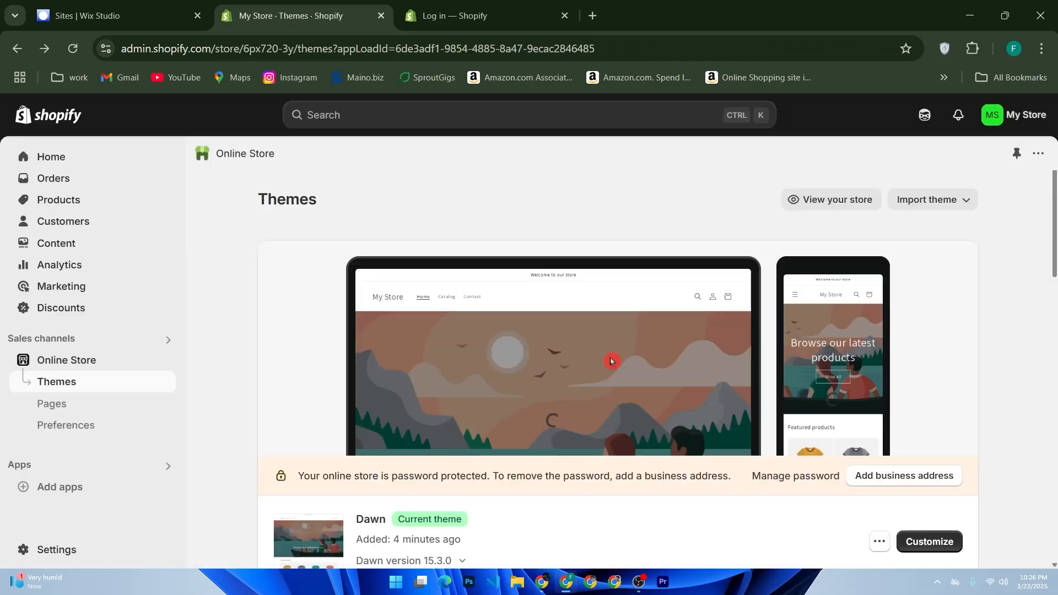
key(alt+Left)
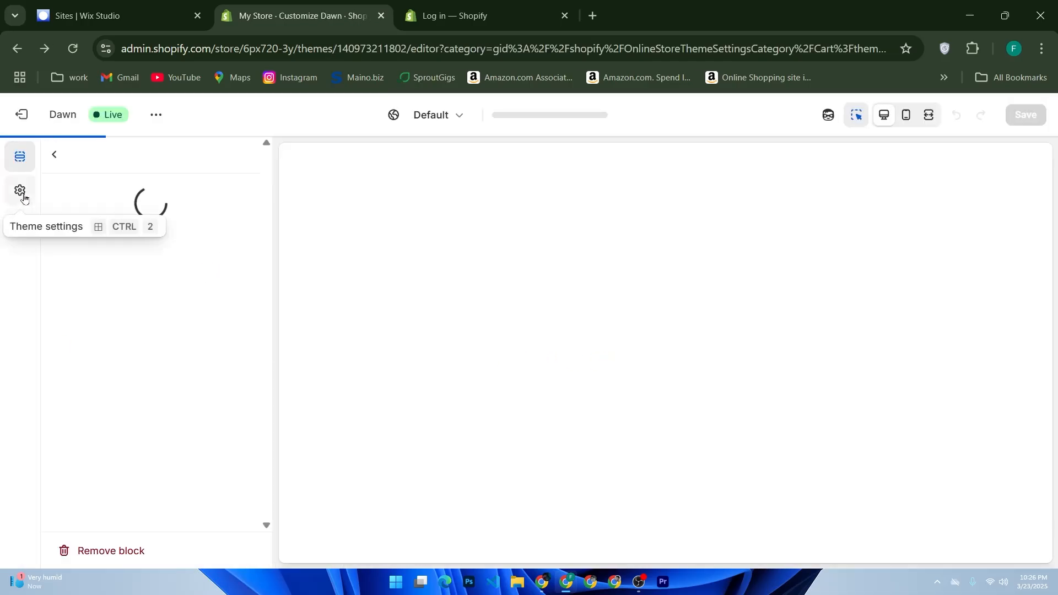
Bring up the Cart options in the theme settings, including the cart drawer settings.
click(20, 191)
scroll(174, 332, down, 4)
scroll(174, 332, down, 8)
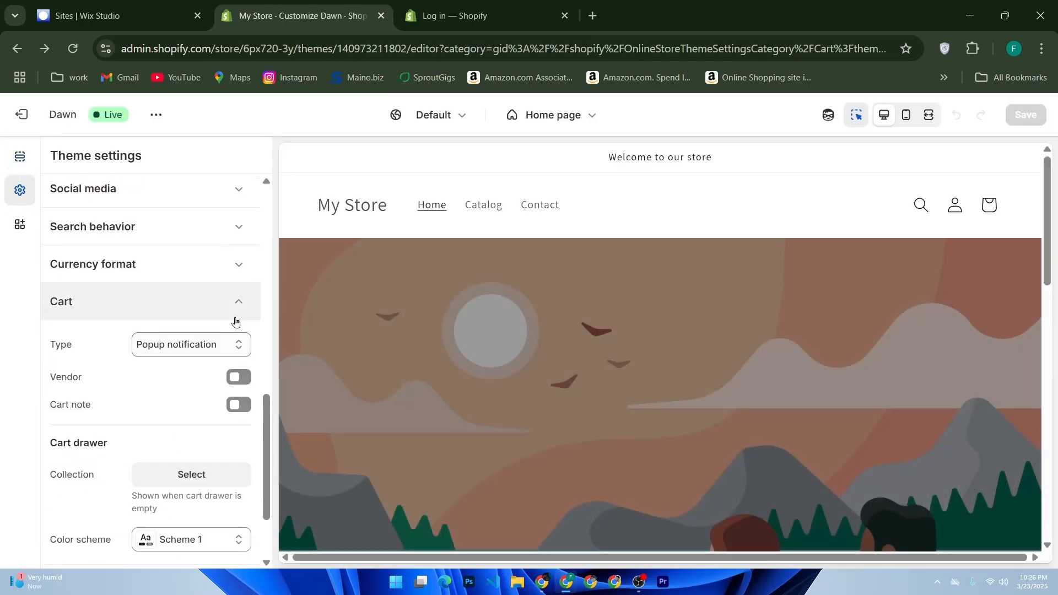
click(161, 388)
scroll(161, 388, down, 2)
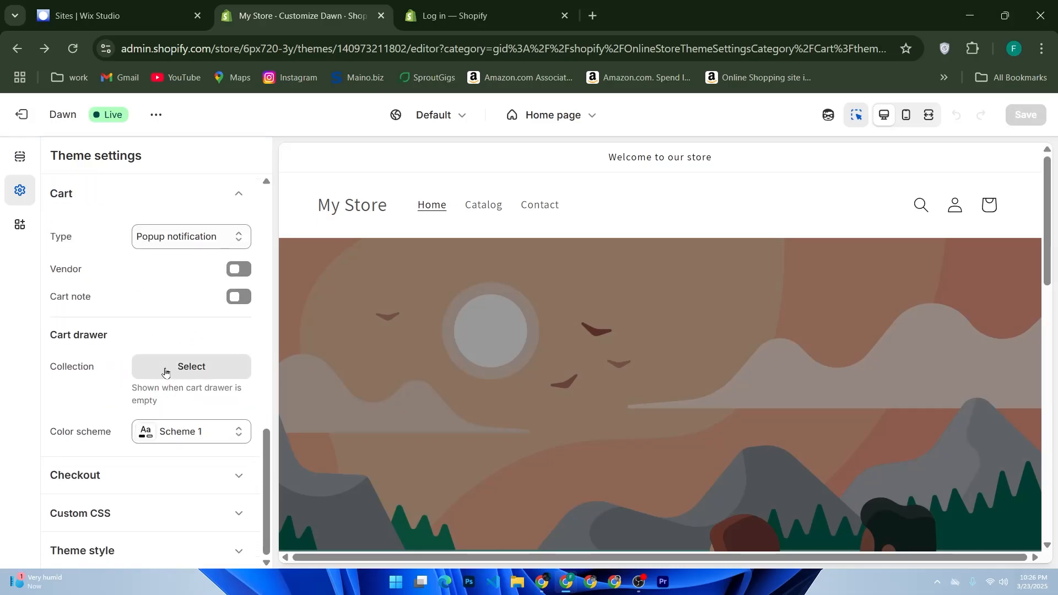
Open the new collection form from the cart drawer's collection choice and review its collection type and product options.
click(168, 366)
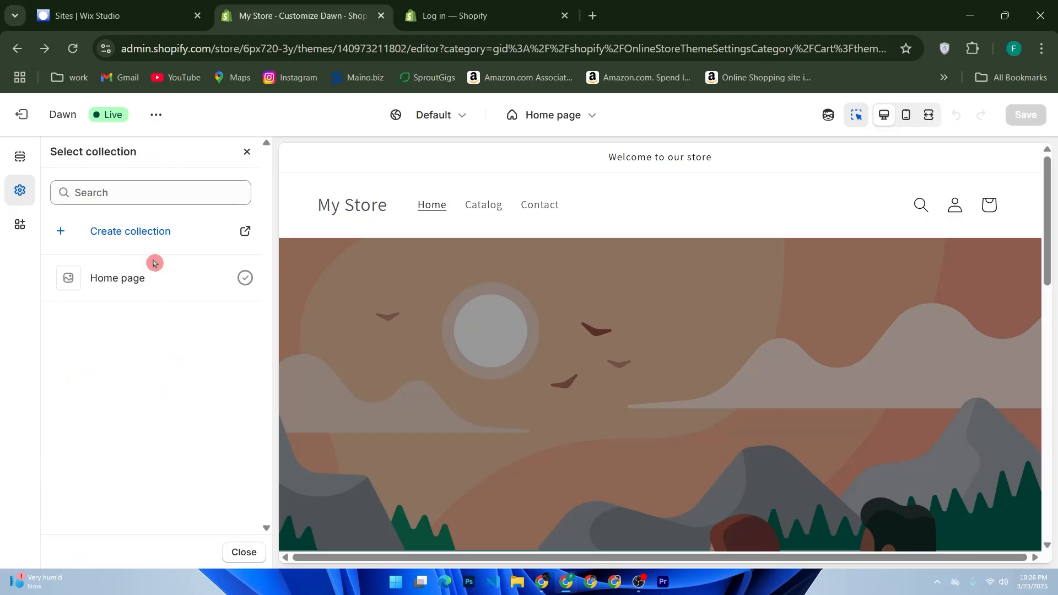
click(133, 240)
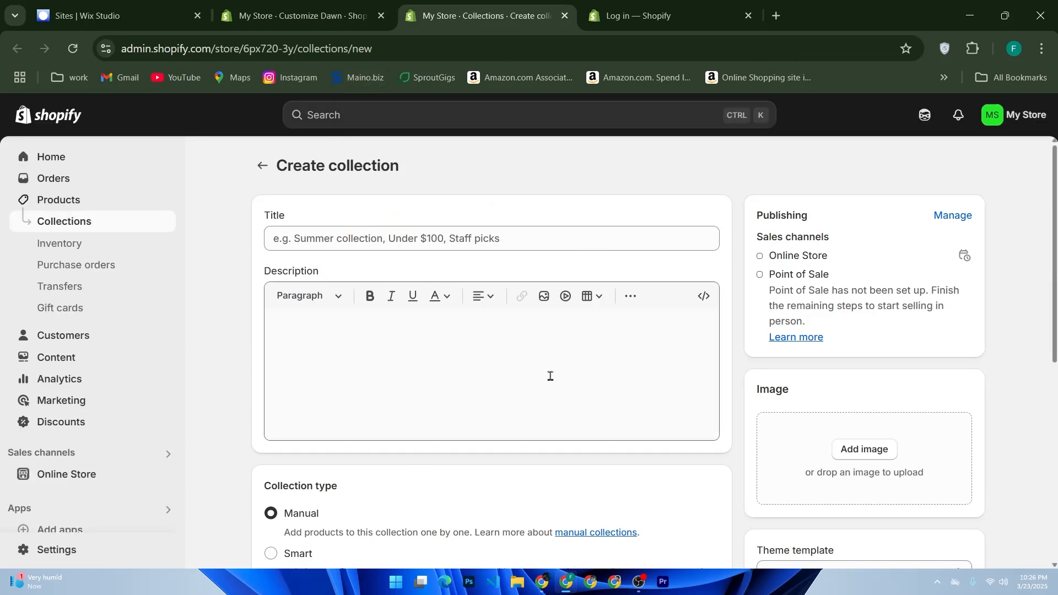
scroll(549, 377, down, 5)
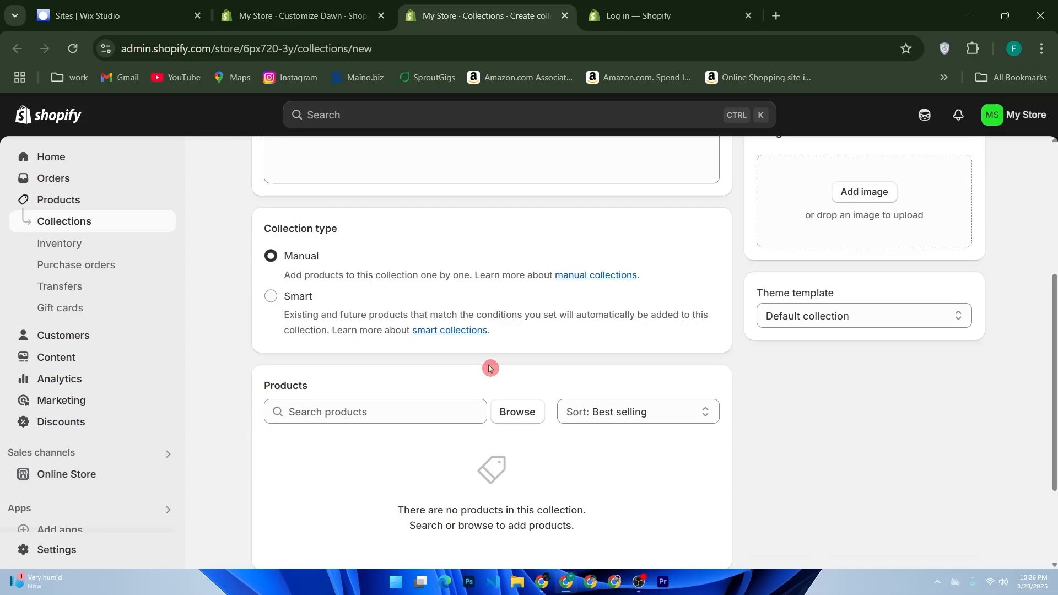
scroll(490, 369, down, 3)
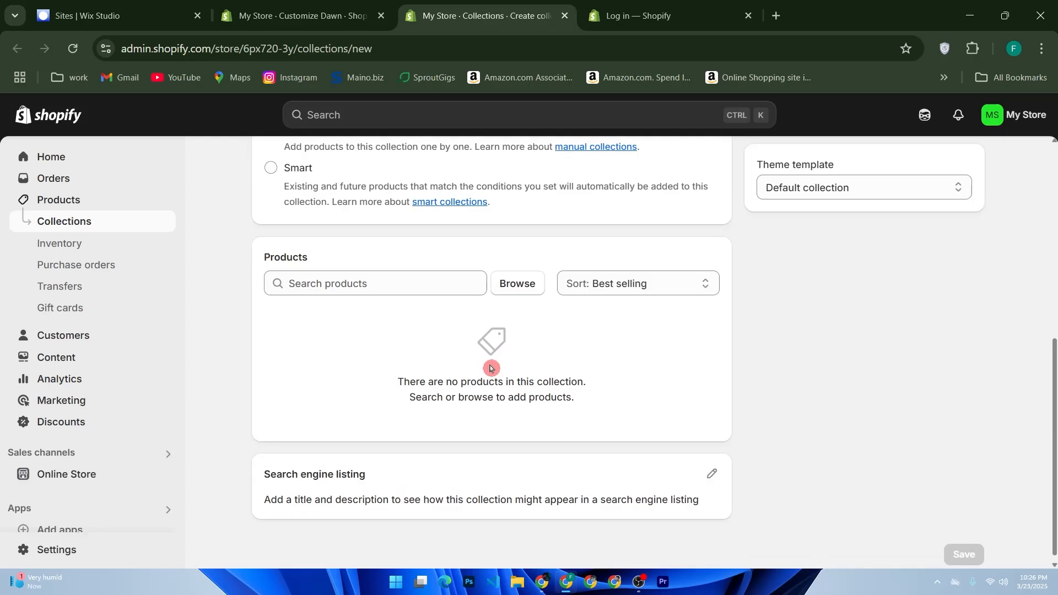
Return to the Dawn theme's editor, leave the collection choice without selecting one, and bring up the Cart options in the theme settings.
click(300, 21)
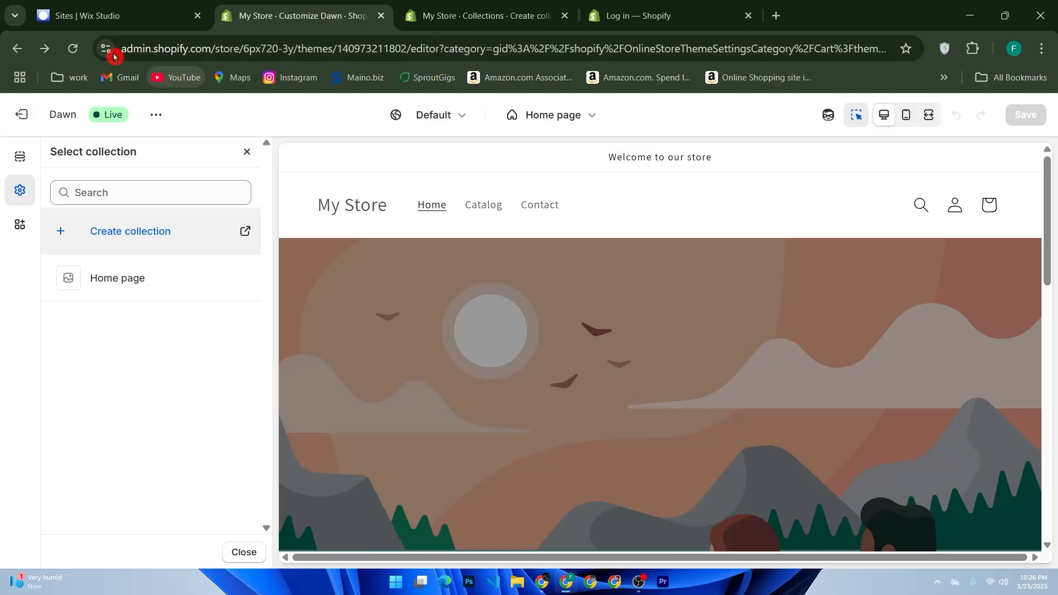
click(66, 4)
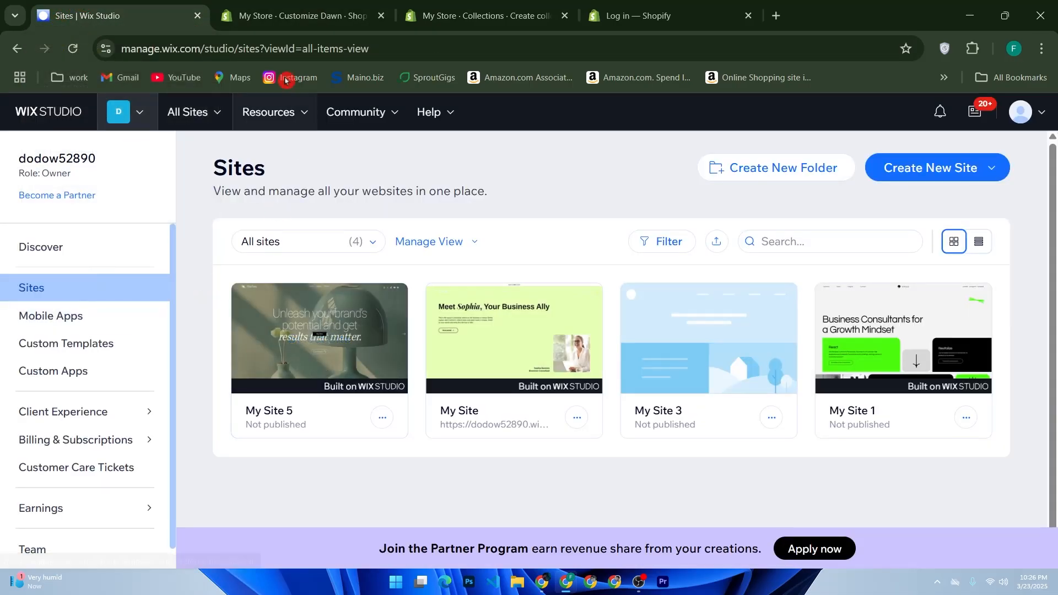
click(302, 14)
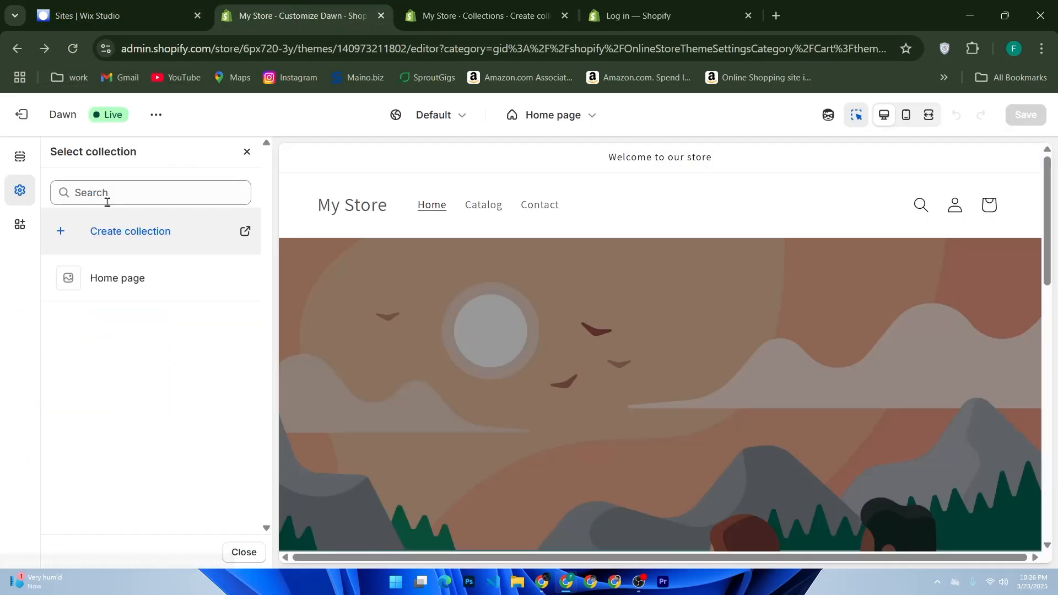
key(alt+Left)
click(208, 174)
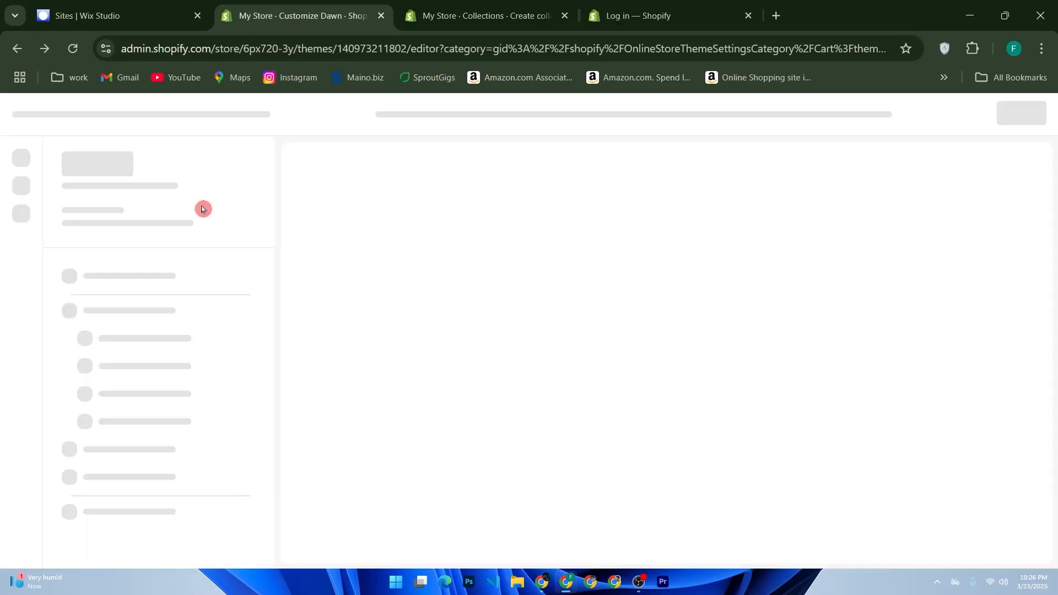
scroll(172, 342, down, 7)
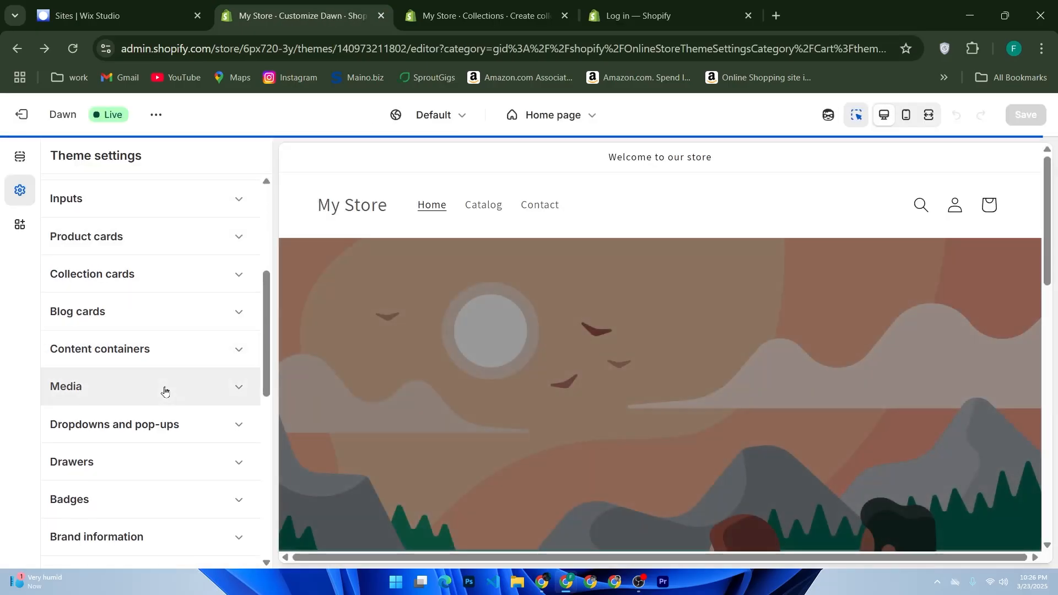
scroll(158, 390, down, 5)
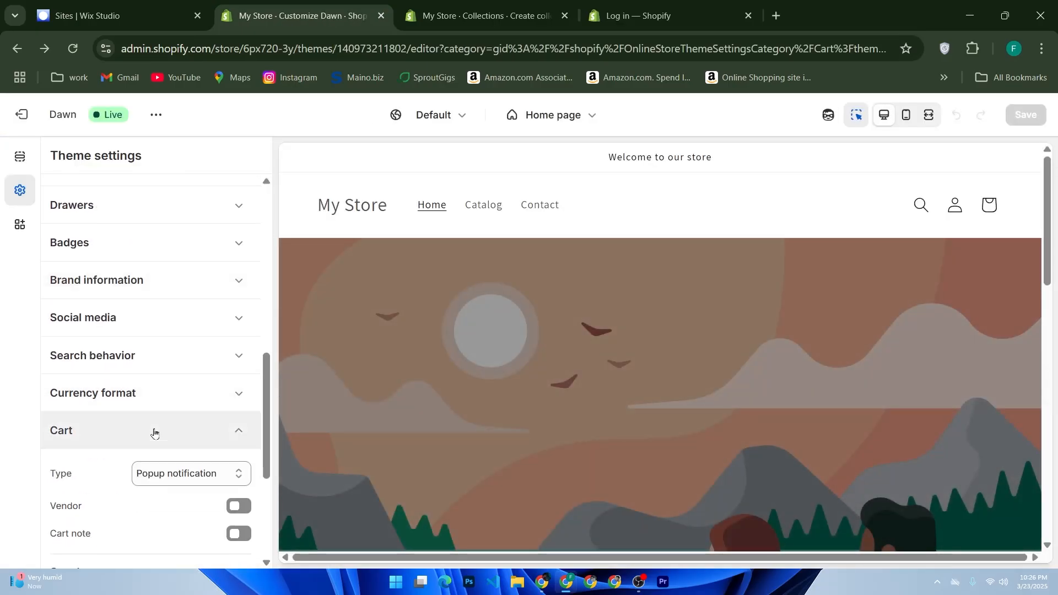
click(163, 425)
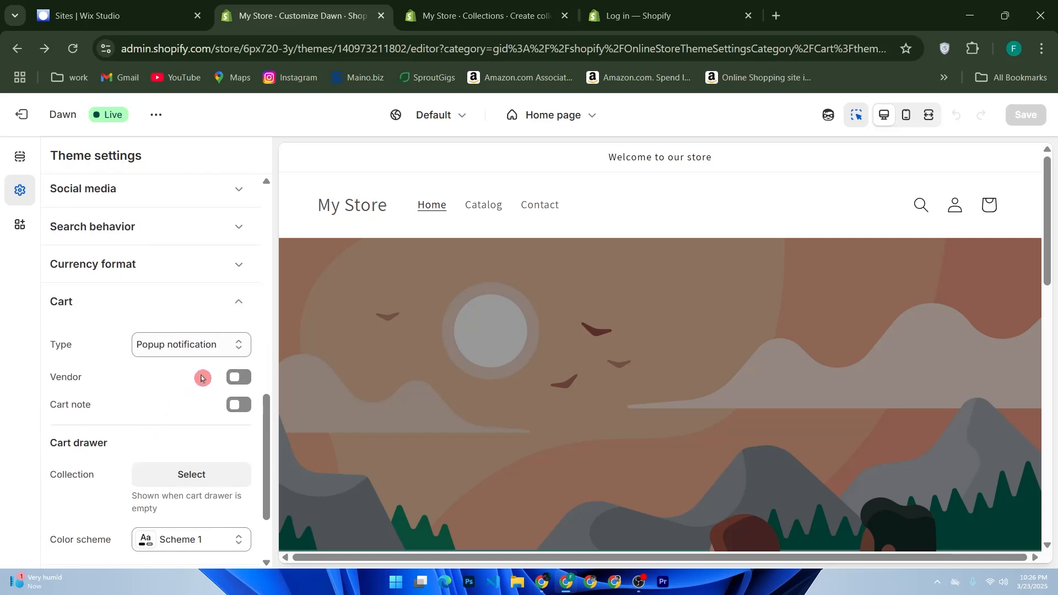
Examine the home page preview from the header and image banner down through the featured products to the footer.
scroll(414, 390, down, 4)
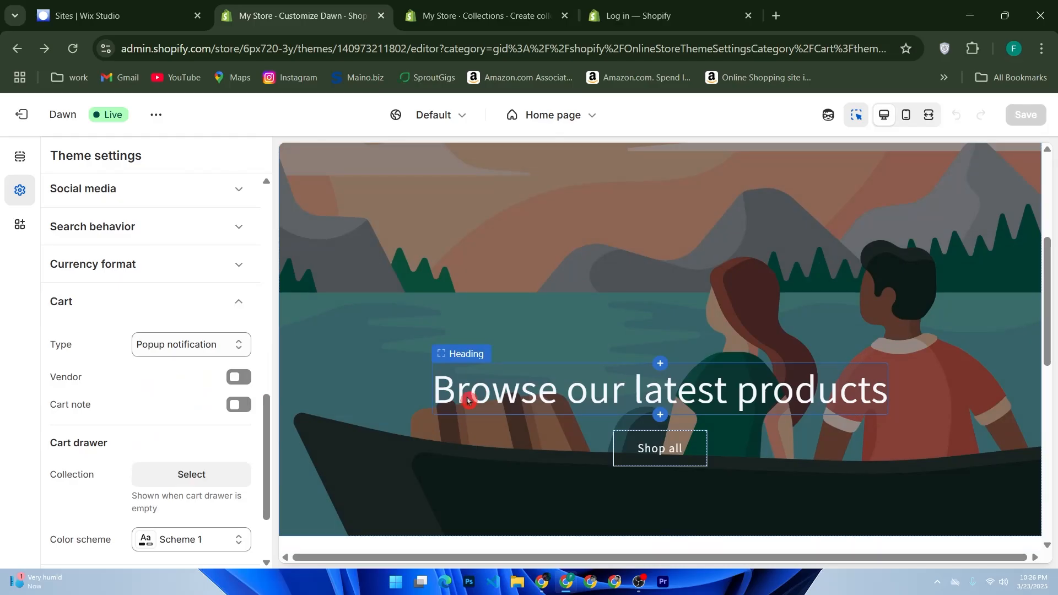
scroll(468, 400, down, 2)
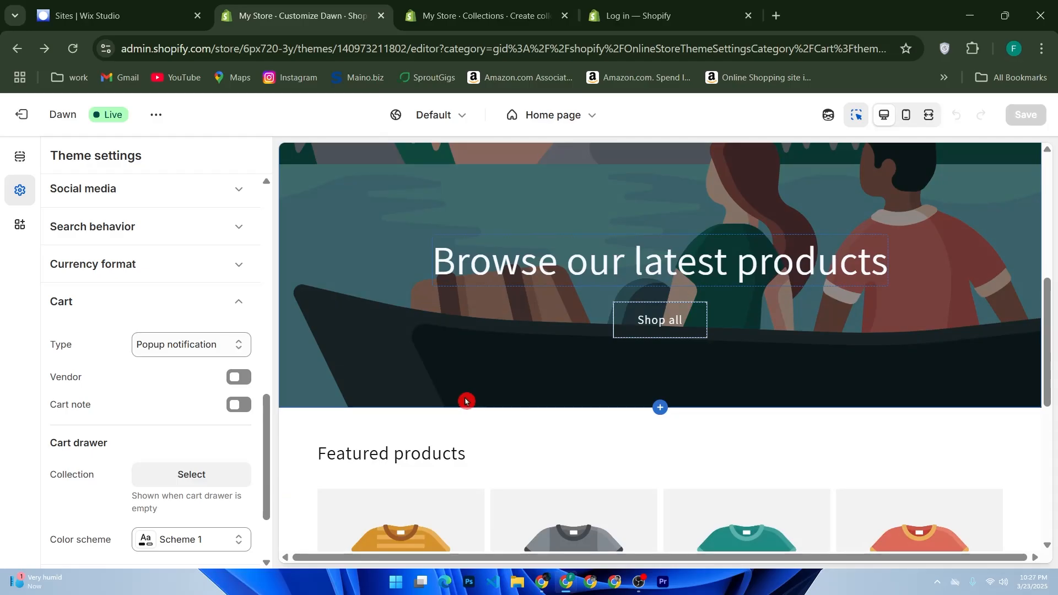
scroll(590, 355, up, 6)
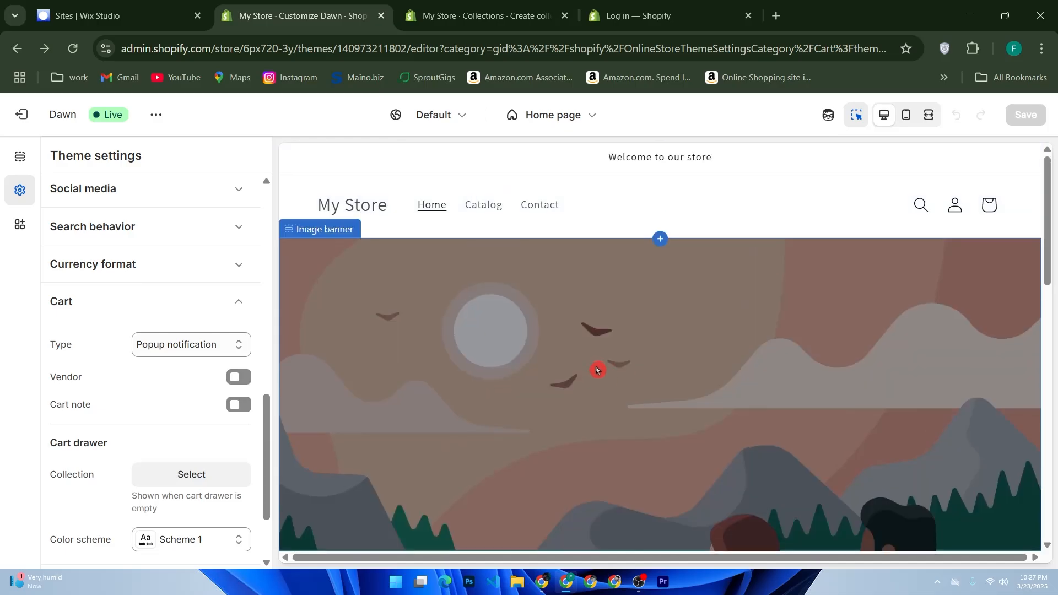
scroll(250, 390, up, 2)
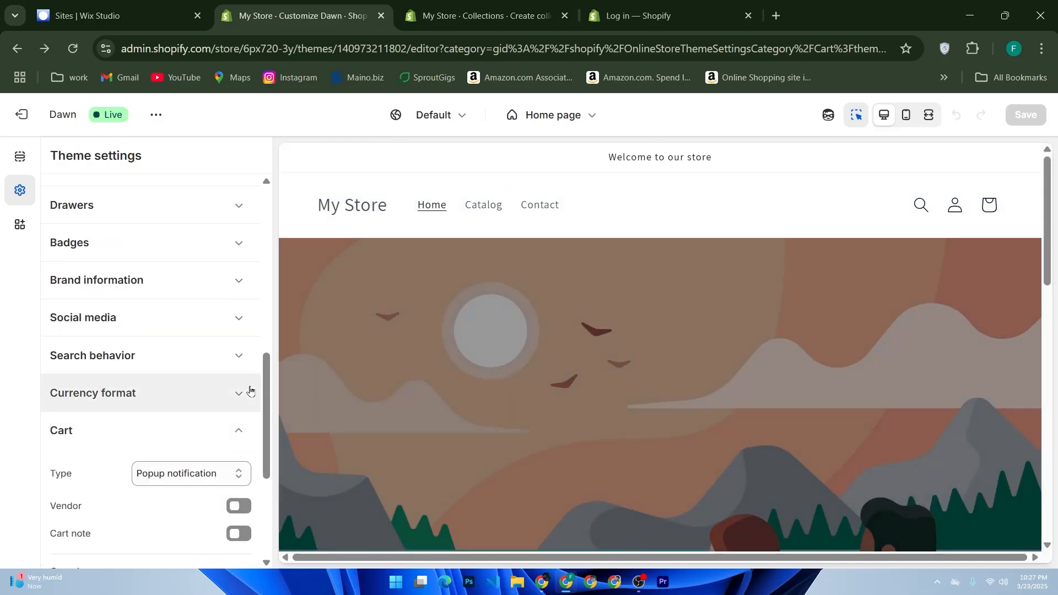
click(461, 375)
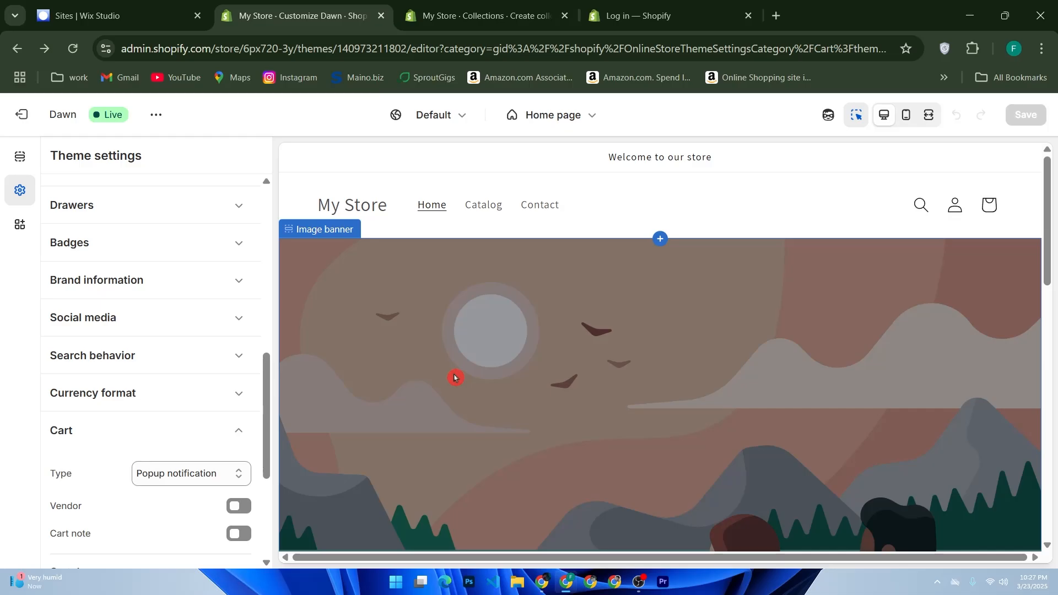
scroll(454, 378, down, 10)
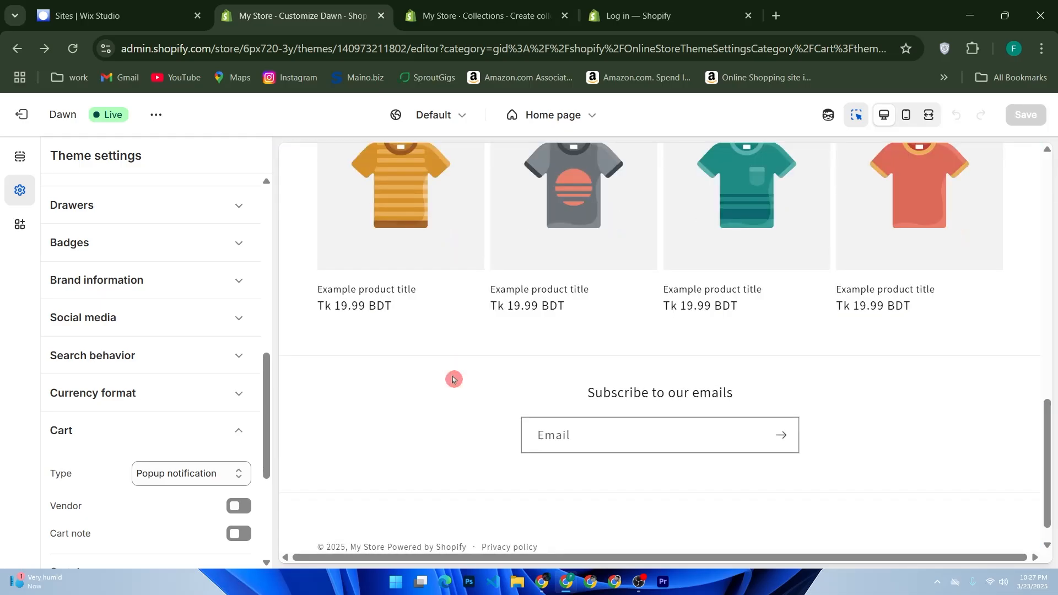
scroll(472, 356, down, 1)
scroll(924, 184, up, 2)
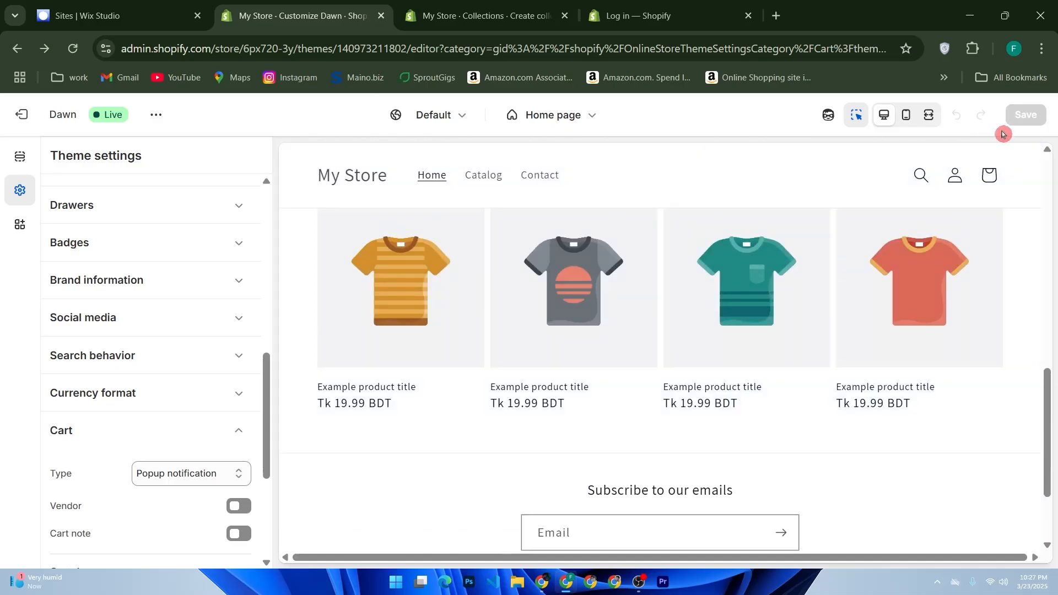